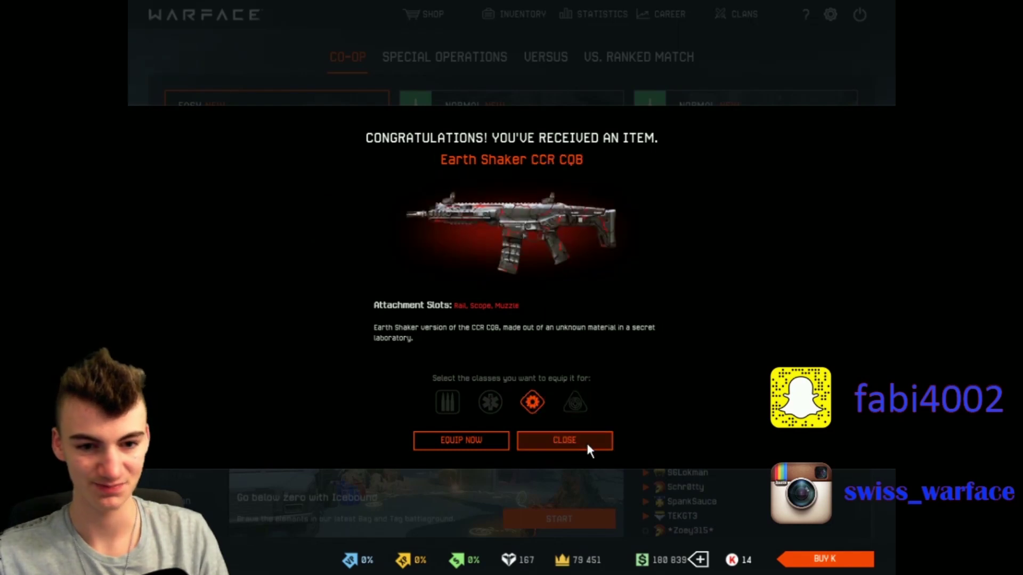
# - Dismiss the four Earth Shaker gift weapon notices, including the CCR CQB and T27
pyautogui.click(587, 445)
pyautogui.click(587, 445)
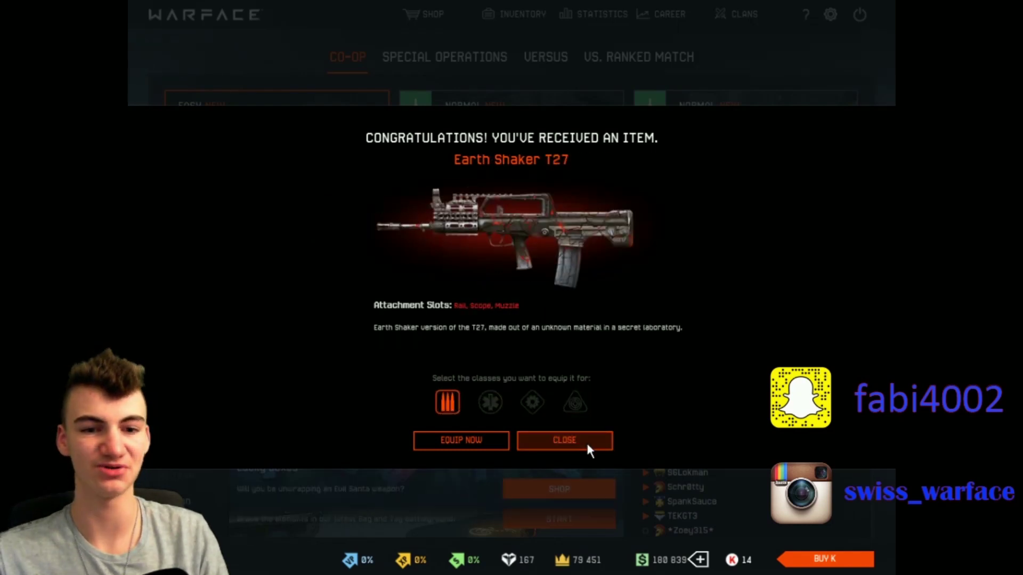
pyautogui.click(587, 445)
pyautogui.click(588, 444)
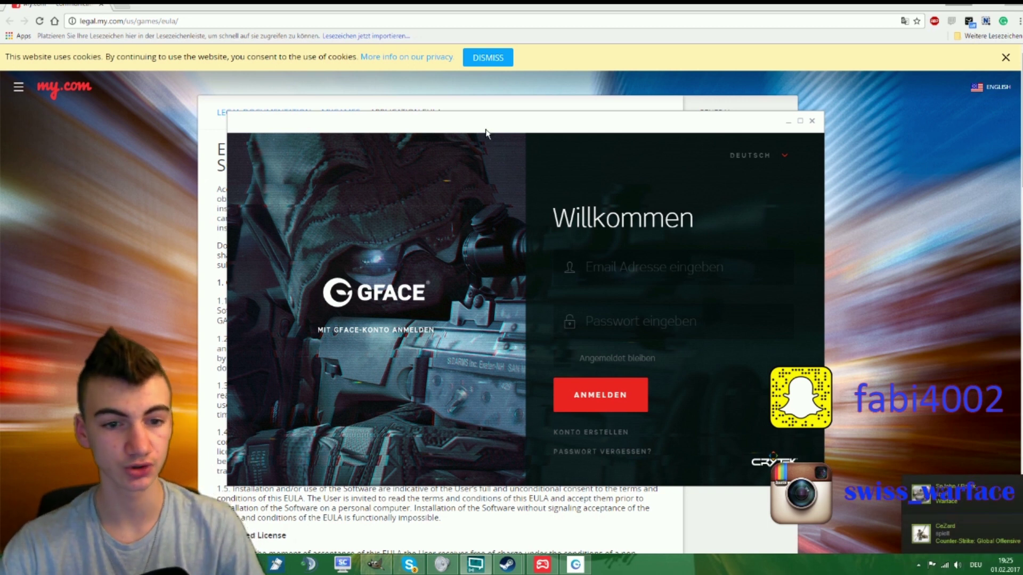
# - Move the GFACE login window and enter the account e-mail and password
pyautogui.moveTo(486, 130)
pyautogui.mouseDown()
pyautogui.moveTo(460, 82)
pyautogui.moveTo(457, 95)
pyautogui.mouseUp()
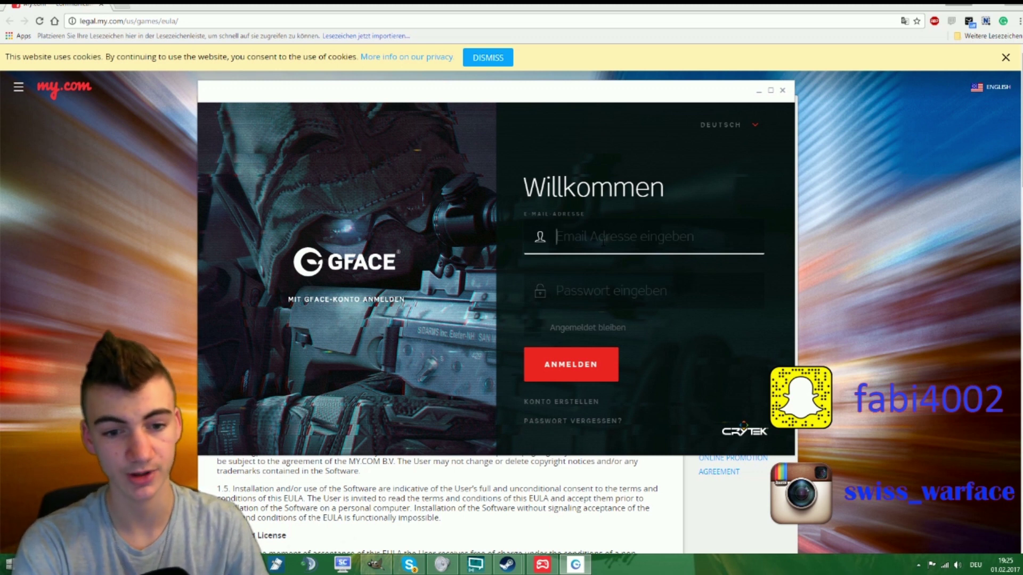
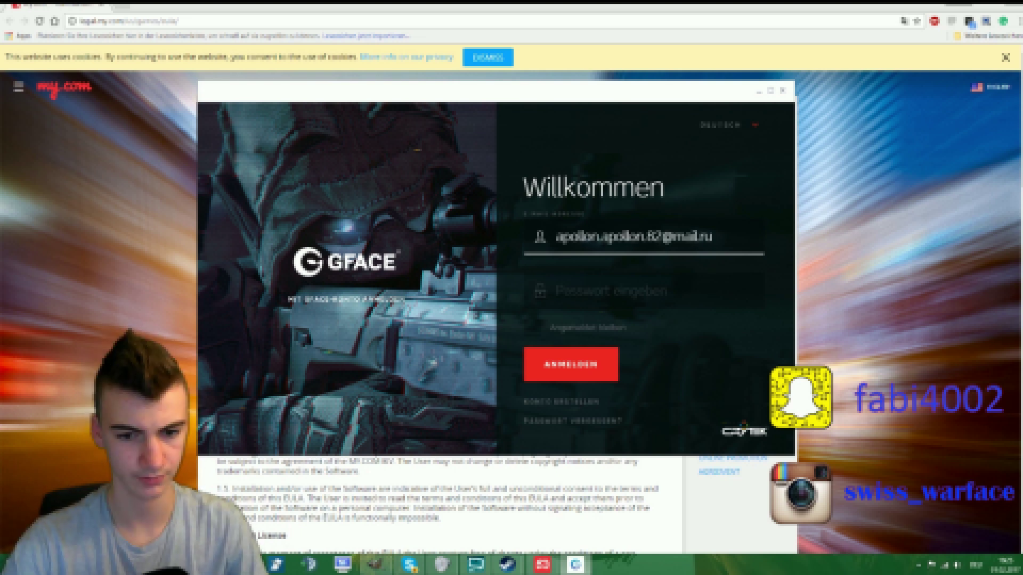
pyautogui.press('Tab')
pyautogui.write('********')
# - Solve the reCAPTCHA street-sign challenge and sign in to GFACE
pyautogui.click(563, 367)
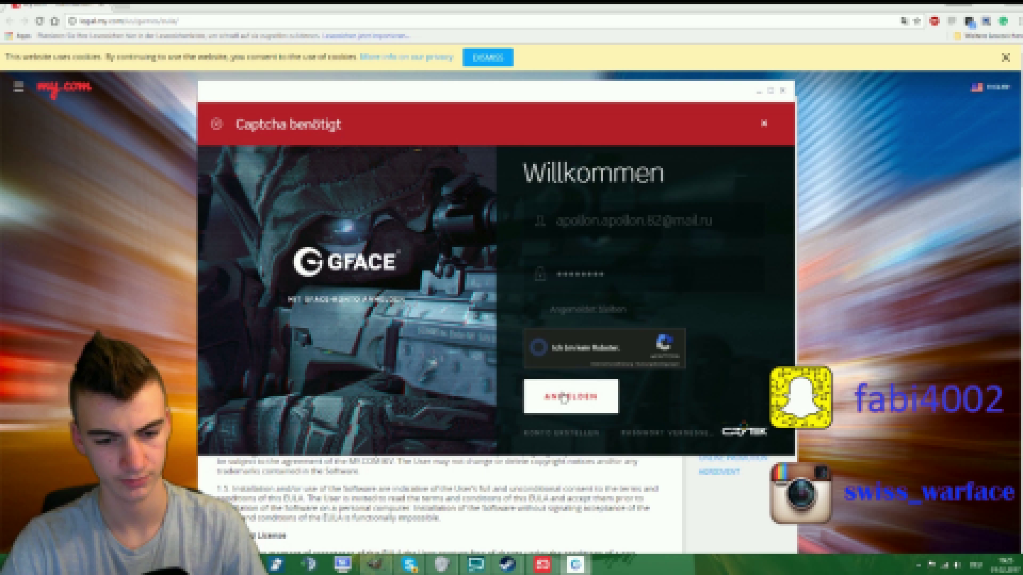
pyautogui.click(576, 399)
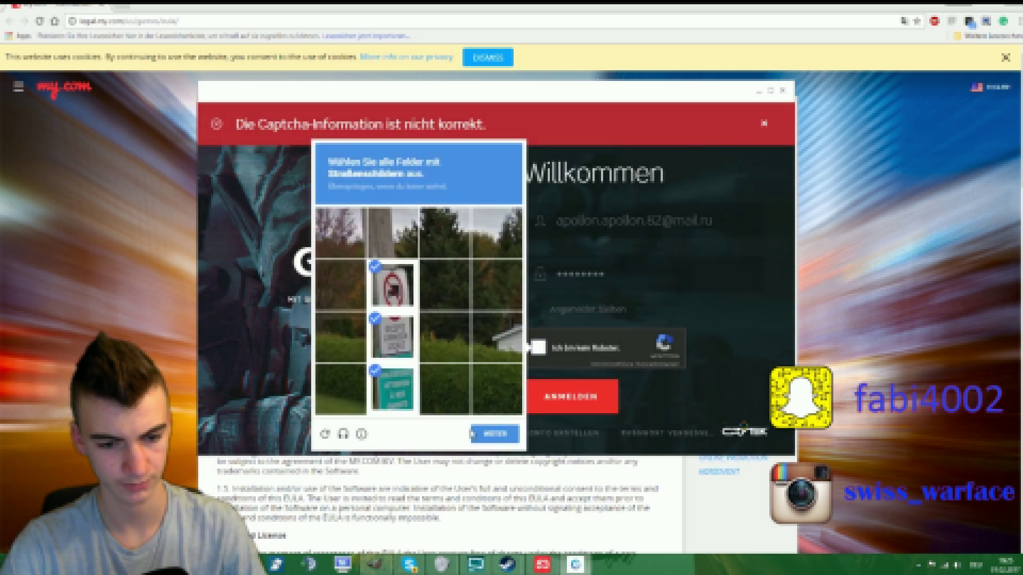
pyautogui.click(470, 434)
pyautogui.click(506, 437)
pyautogui.click(548, 394)
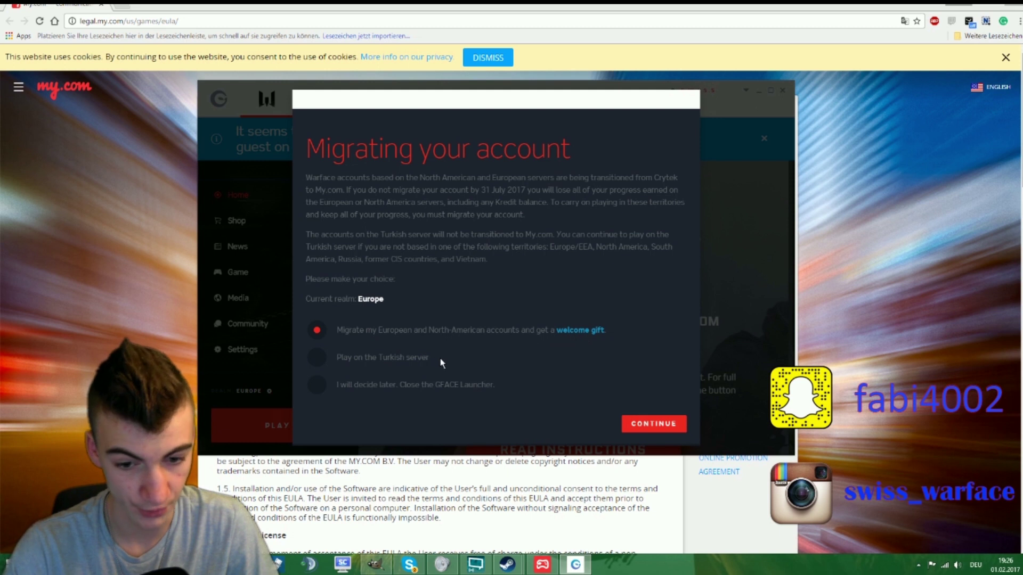
# - Continue with migrating the European and North-American accounts and accept the transfer to My.com
pyautogui.click(645, 424)
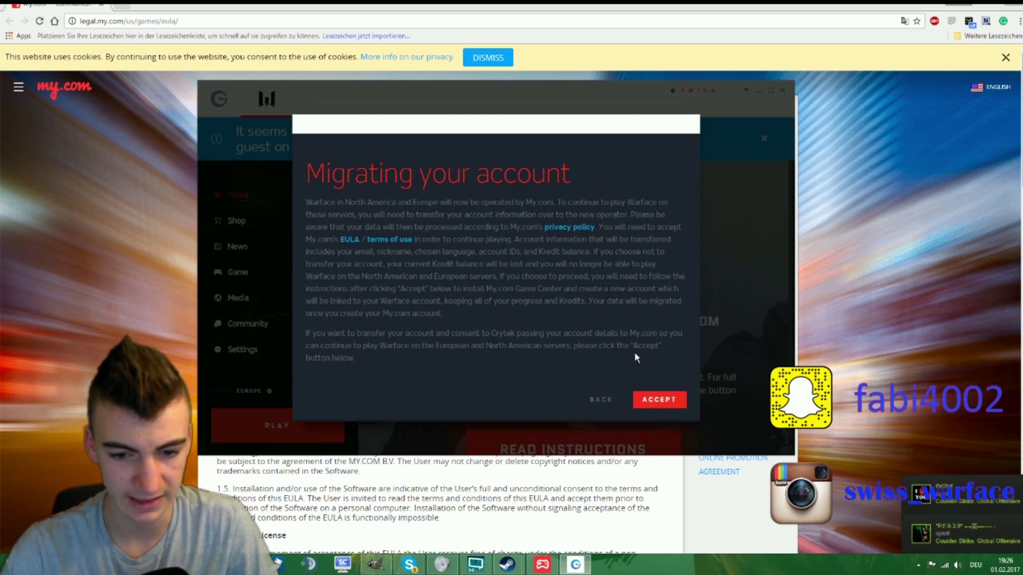
pyautogui.click(658, 403)
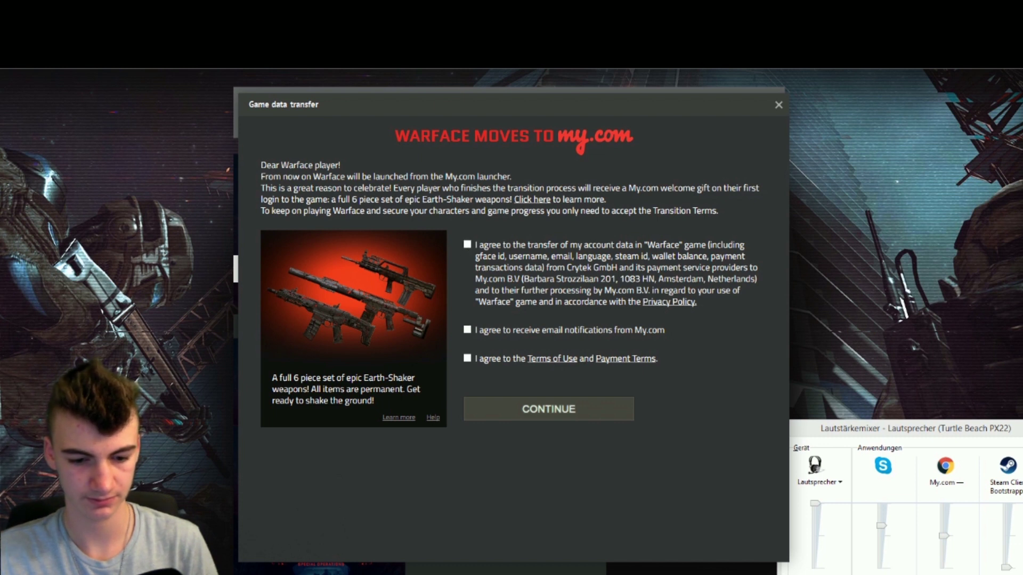
# - Switch to Warface's library page in the Steam window
pyautogui.click(500, 539)
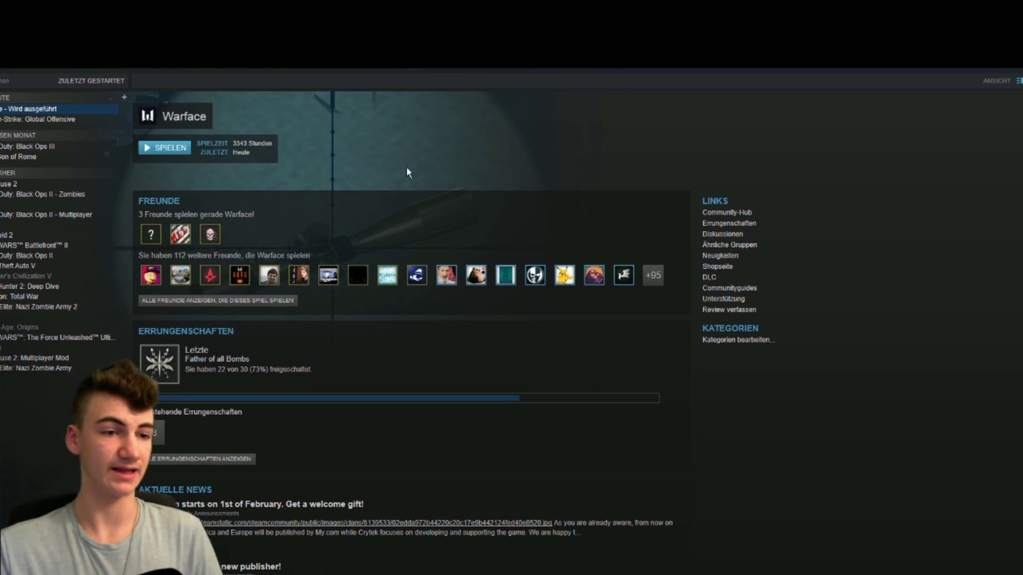
# - Launch Warface with SPIELEN from the Steam library page
pyautogui.click(174, 148)
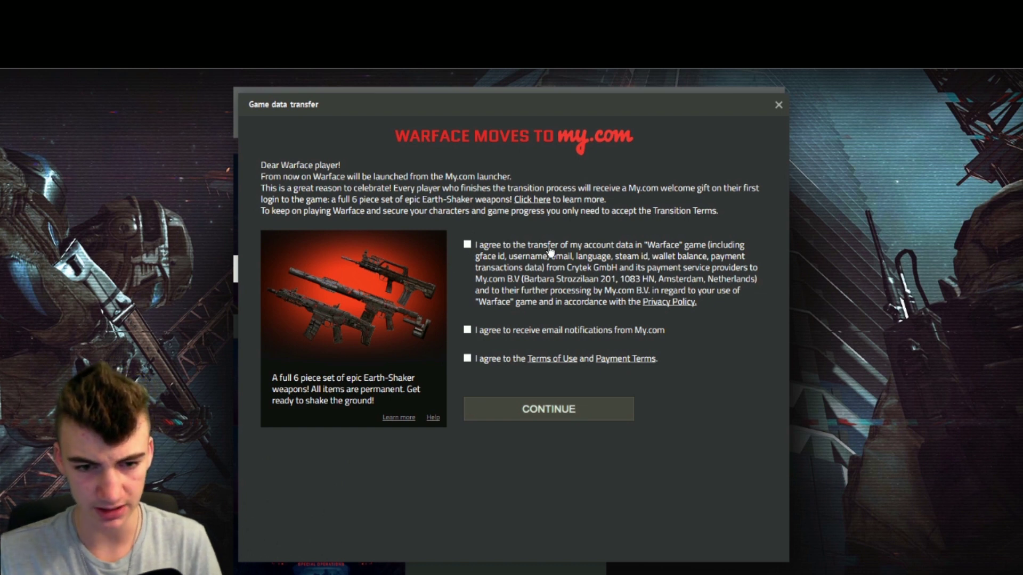
# - Accept the data transfer and Terms of Use, leave email notifications off, and continue
pyautogui.click(467, 245)
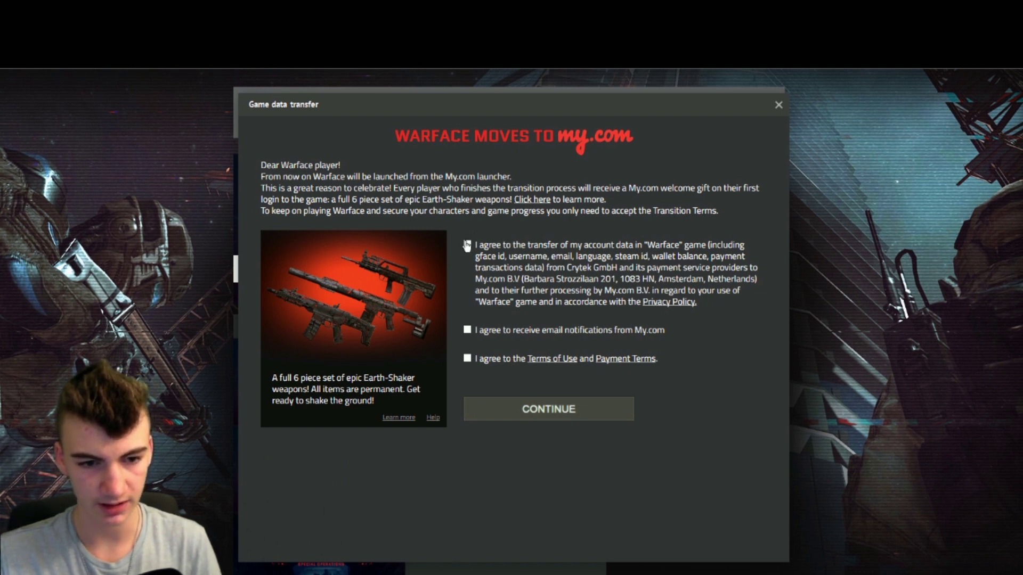
pyautogui.click(468, 330)
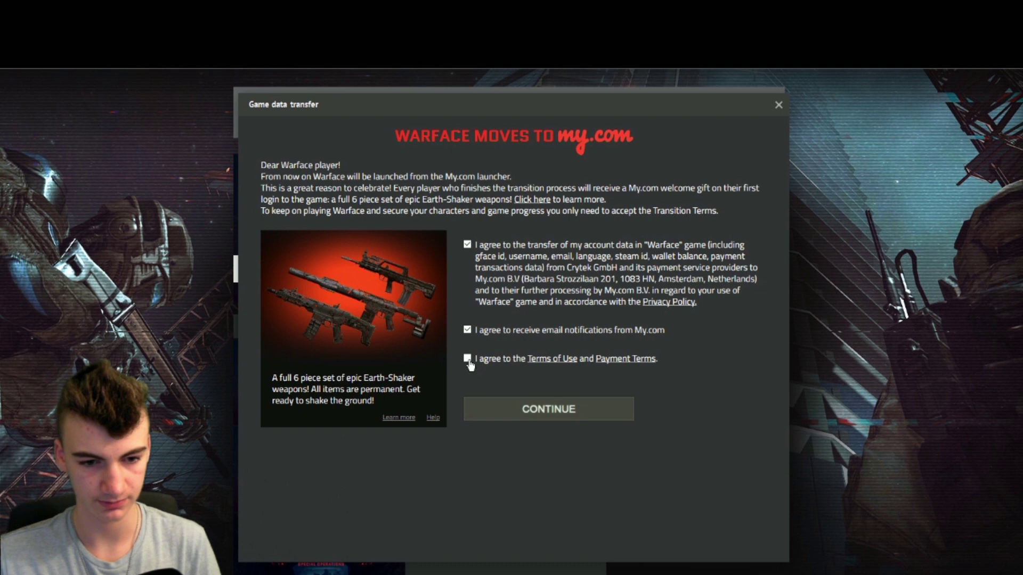
pyautogui.click(468, 359)
pyautogui.click(468, 331)
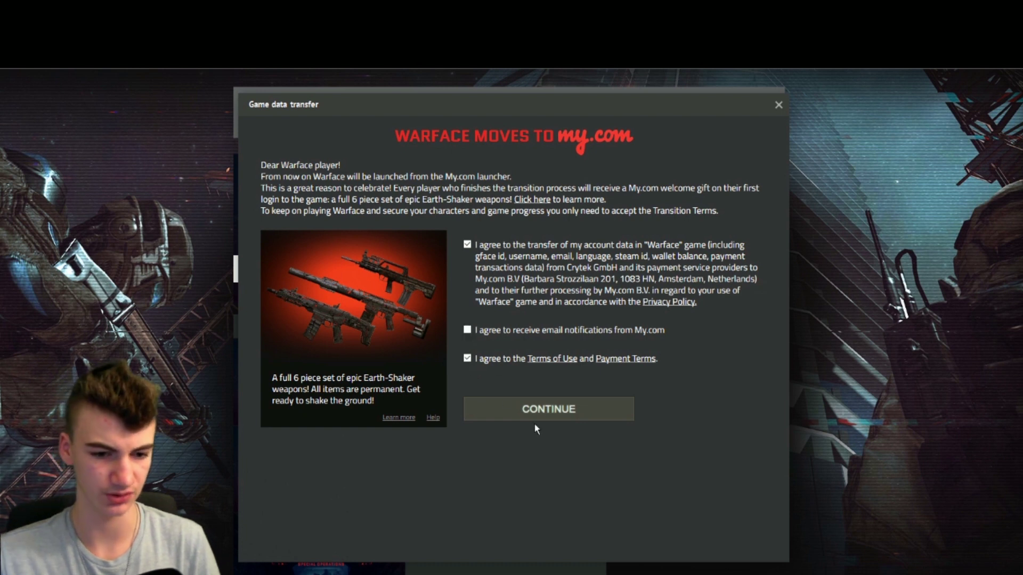
pyautogui.click(548, 409)
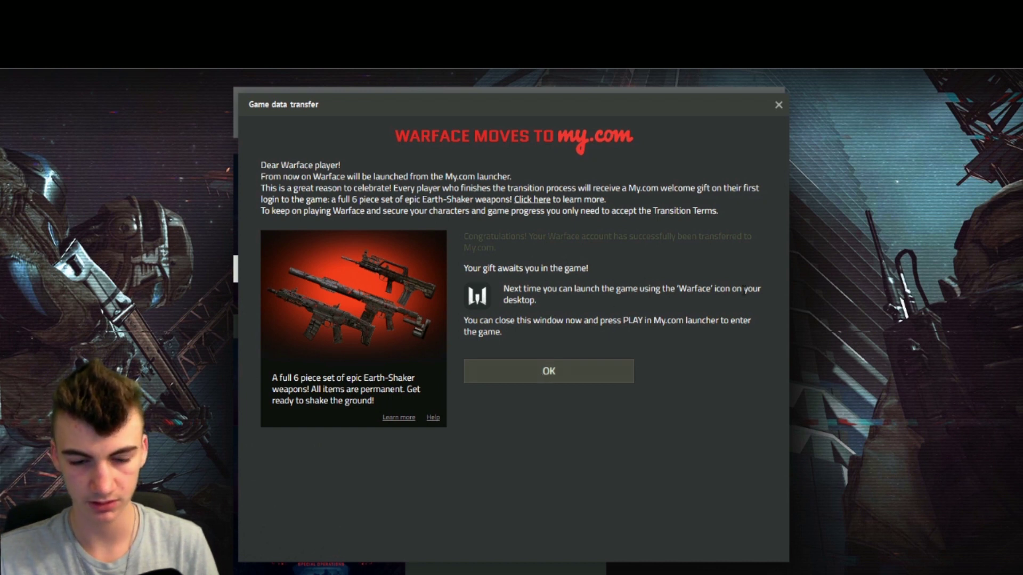
# - Close the transfer success message and start Warface from the launcher
pyautogui.click(528, 373)
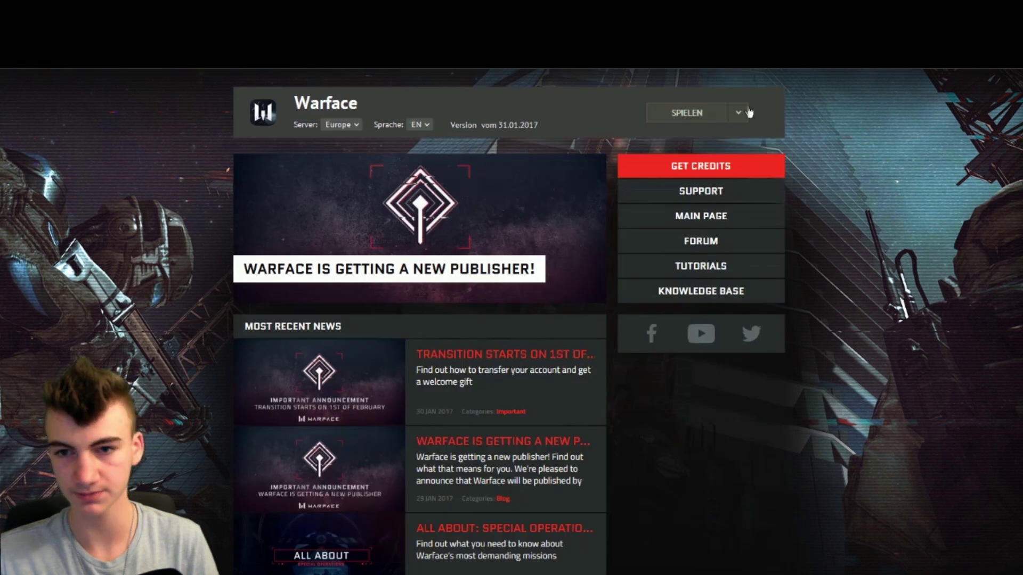
pyautogui.click(716, 114)
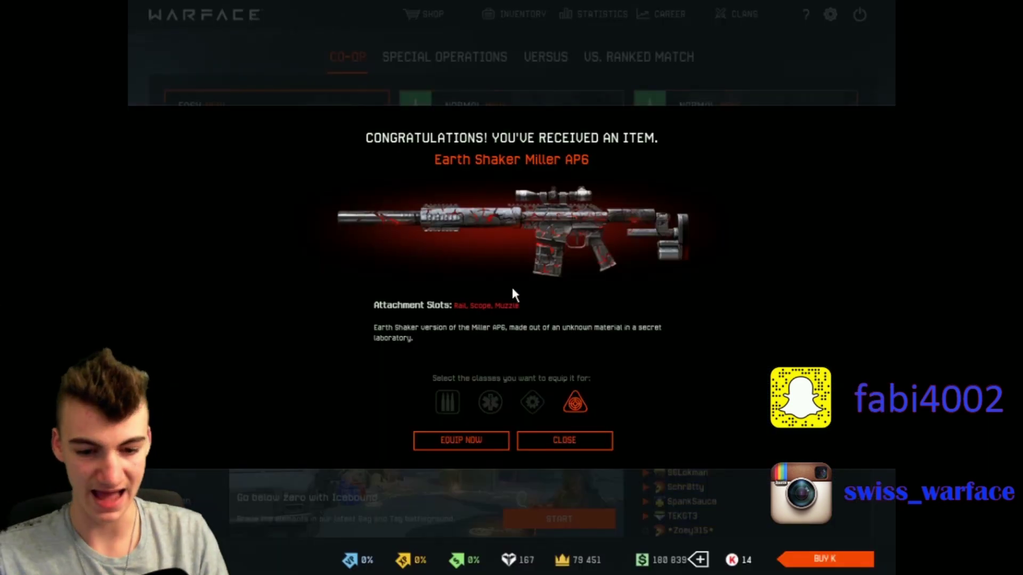
# - Dismiss the Miller AP6, CCR CQB, Accuracy SEVEN, T27, Kukri and S18G notices, then collect 500 daily reward
pyautogui.click(588, 445)
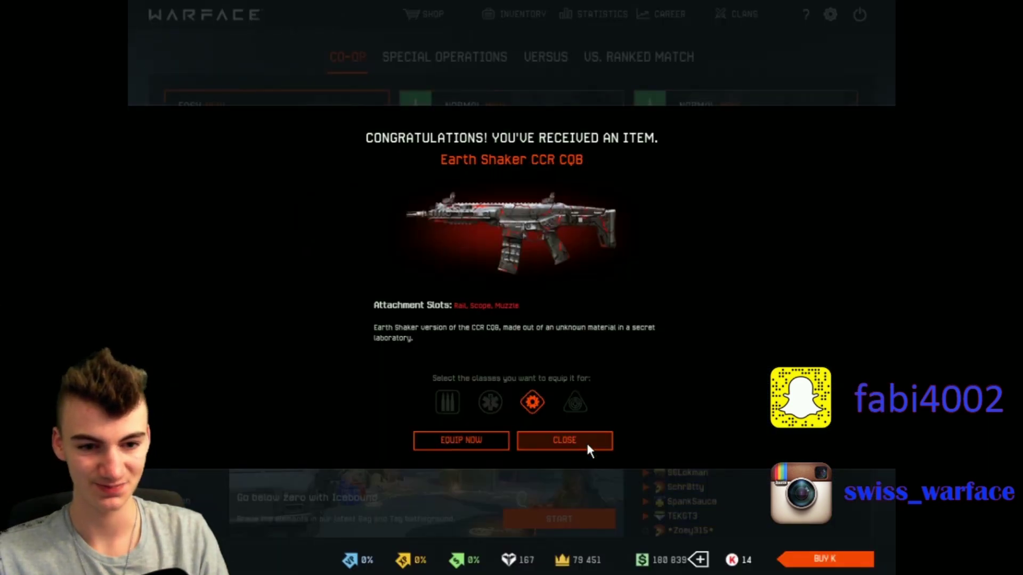
pyautogui.click(588, 445)
pyautogui.click(588, 445)
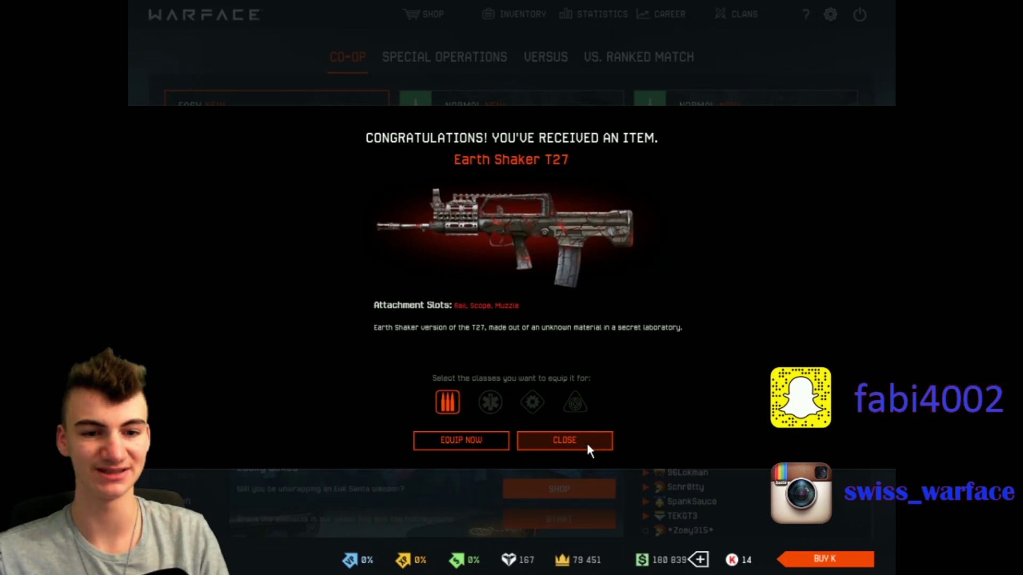
pyautogui.click(588, 445)
pyautogui.click(588, 445)
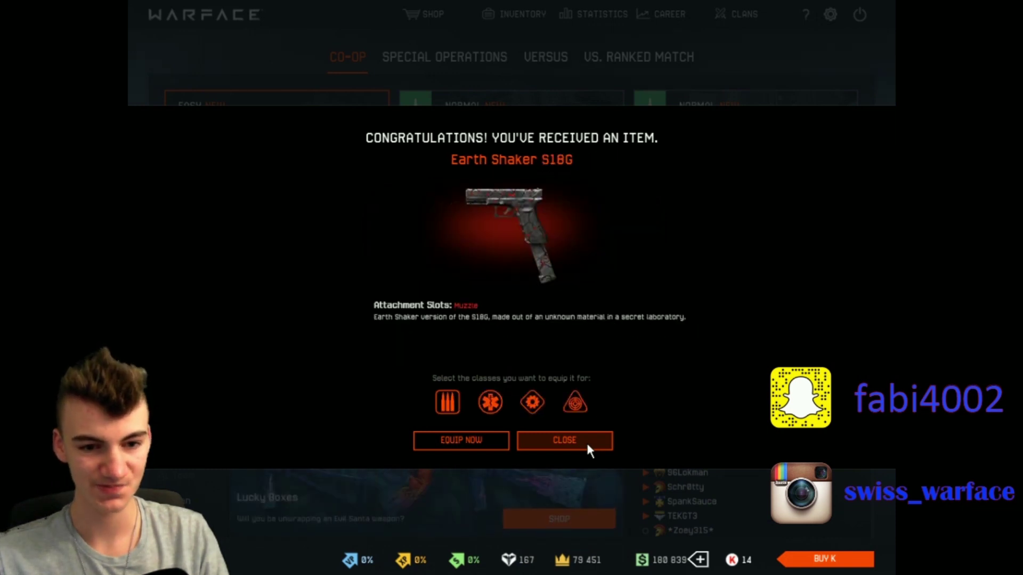
pyautogui.click(588, 446)
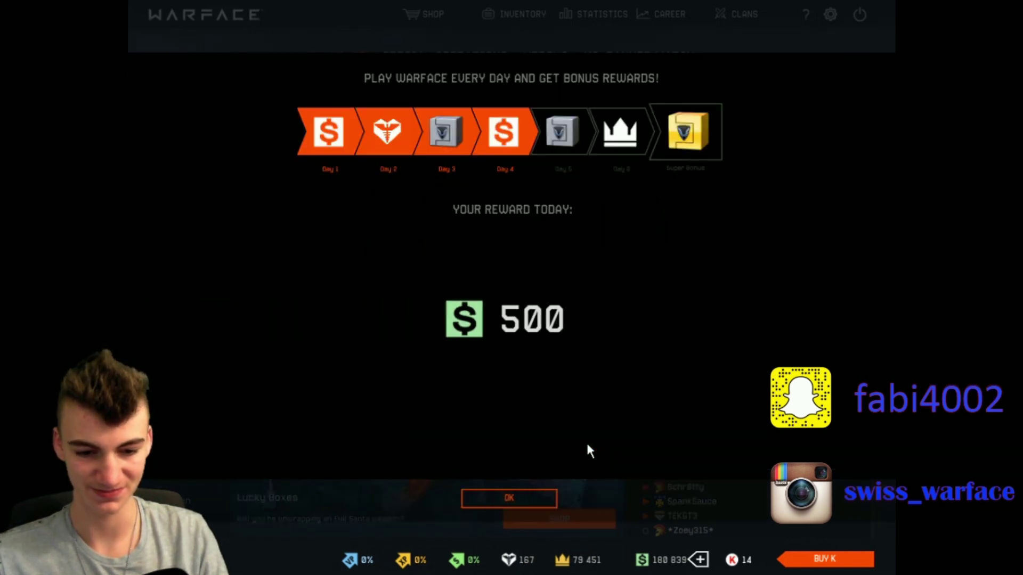
pyautogui.click(529, 496)
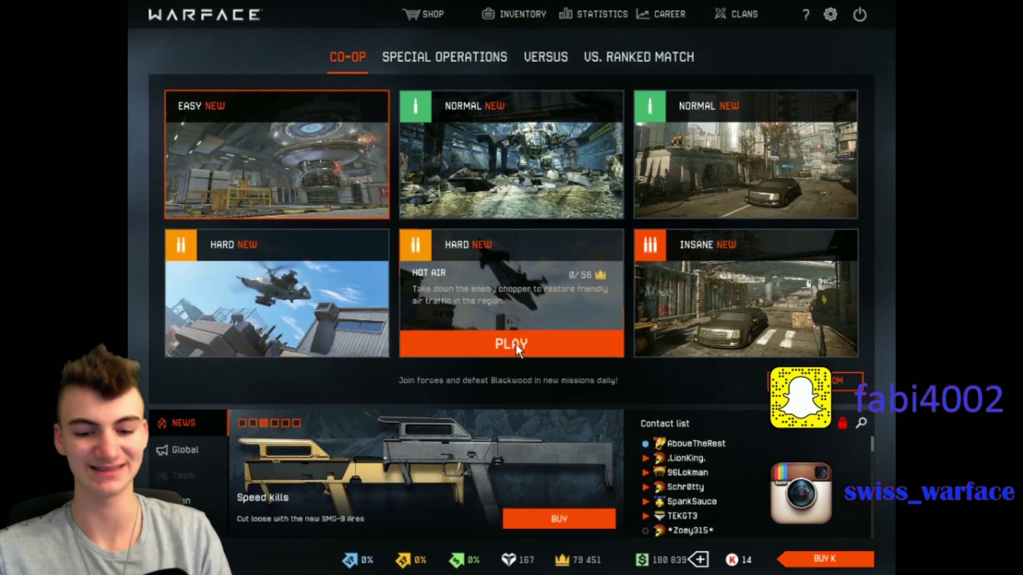